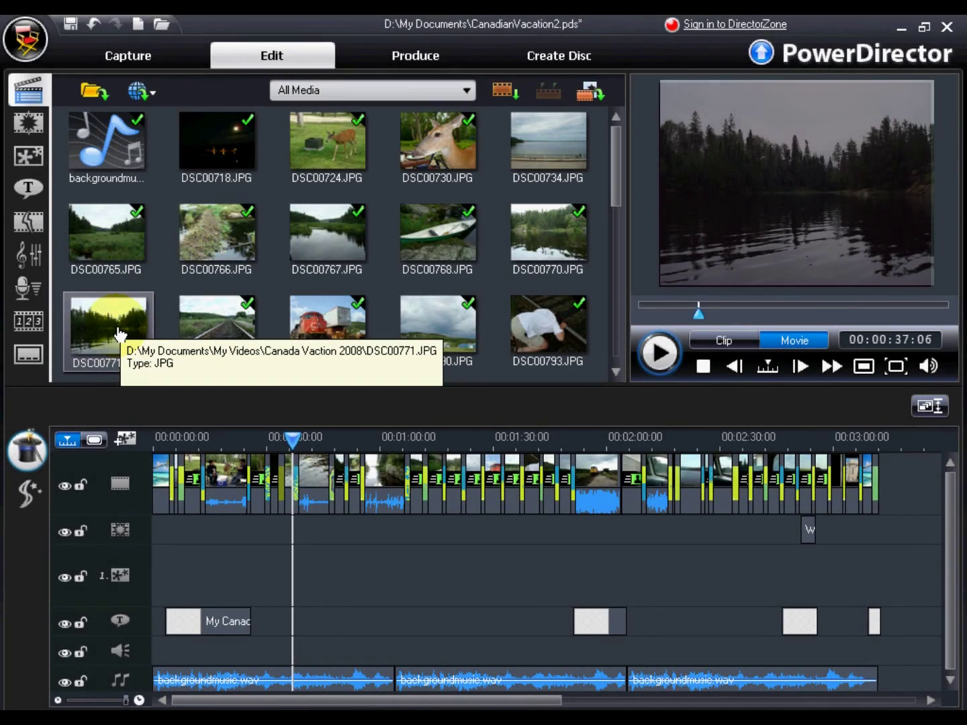
Place the lake photo DSC00771.JPG on the video track as a 5-second clip
{"action": "left_click_drag", "start_coordinate": [122, 322], "coordinate": [310, 498]}
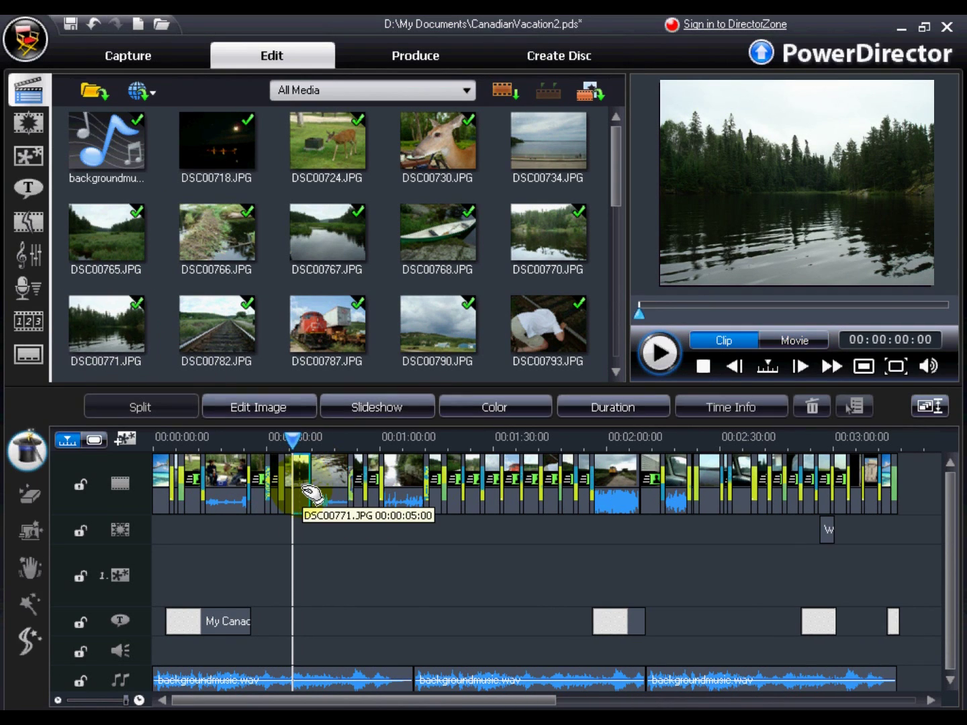
{"action": "left_click", "coordinate": [31, 532]}
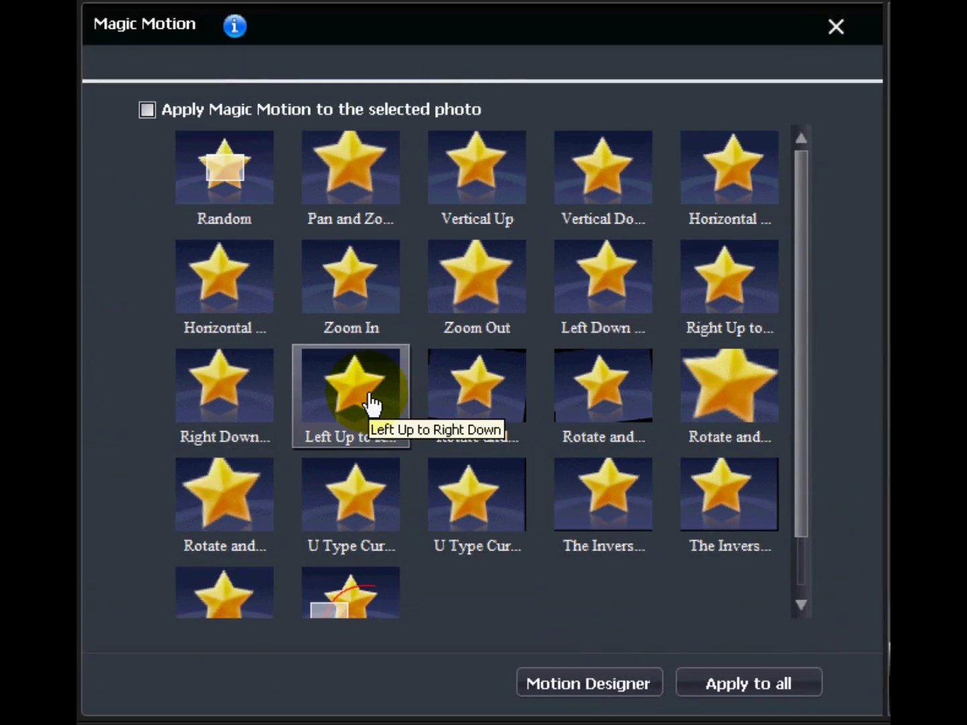
Apply a custom Magic Motion with a new middle keyframe whose framing box sits higher
{"action": "left_click", "coordinate": [567, 682]}
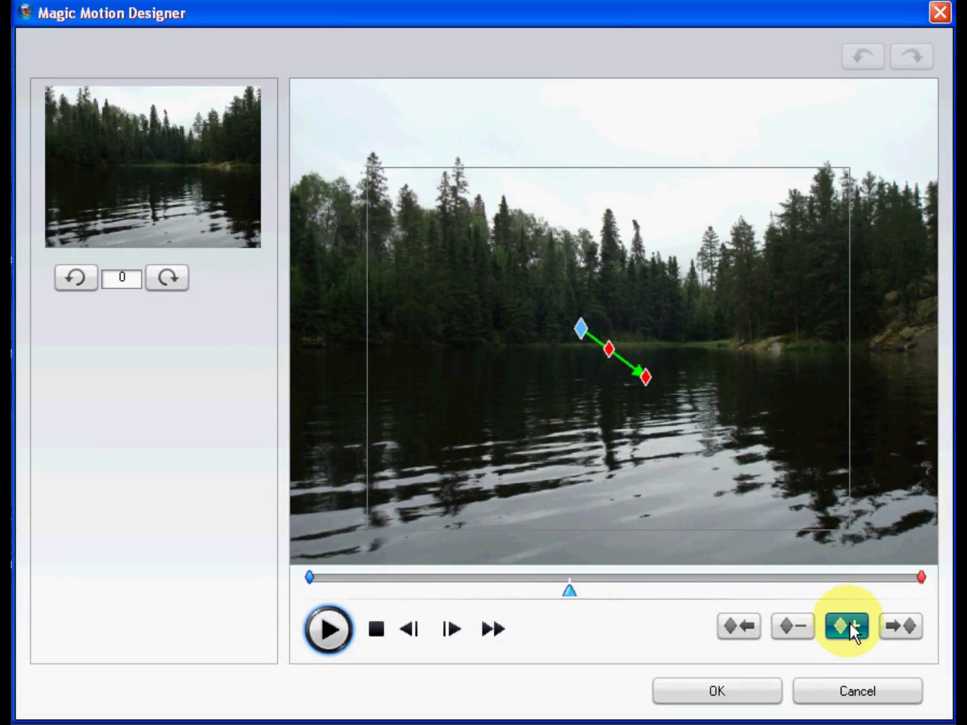
{"action": "left_click", "coordinate": [848, 625]}
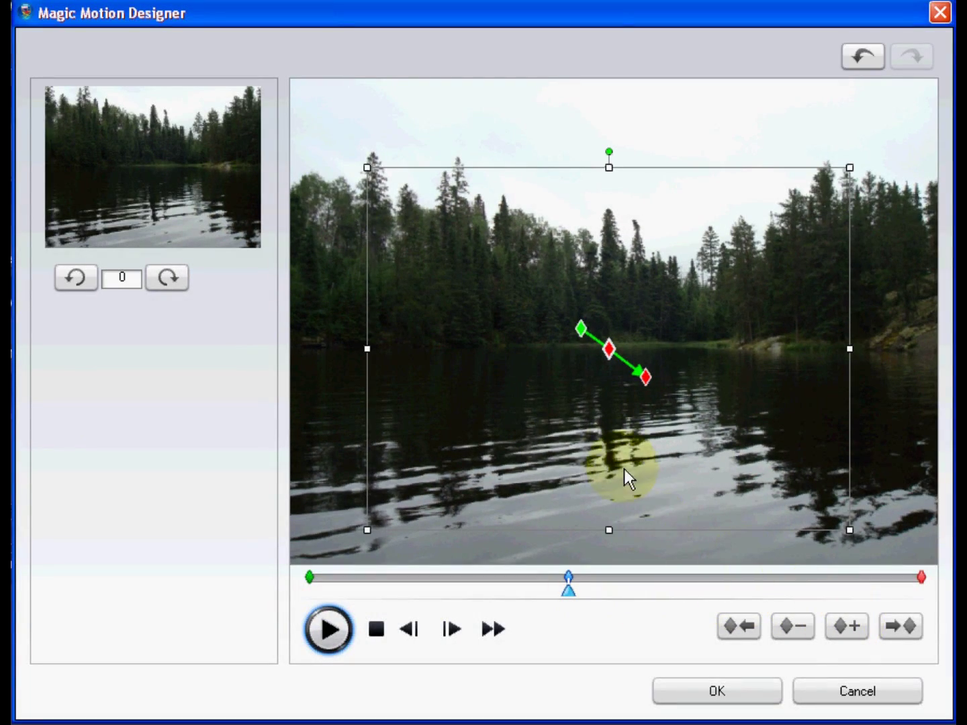
{"action": "left_click_drag", "start_coordinate": [609, 354], "coordinate": [614, 341]}
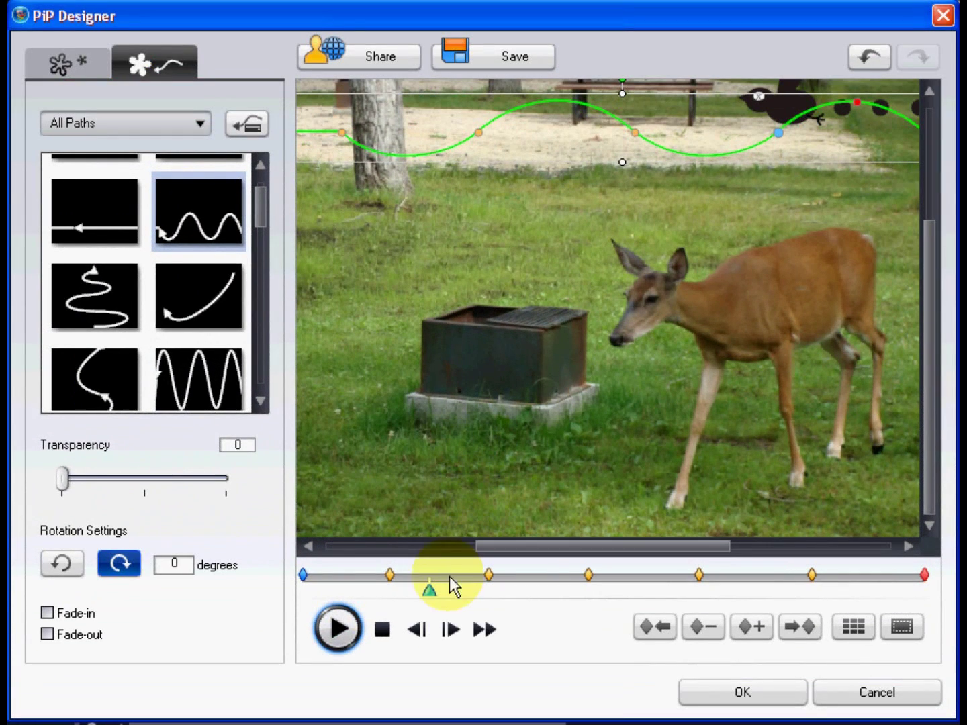
Scrub the preview forward and back to review the animation along its wavy path
{"action": "left_click_drag", "start_coordinate": [430, 593], "coordinate": [599, 596]}
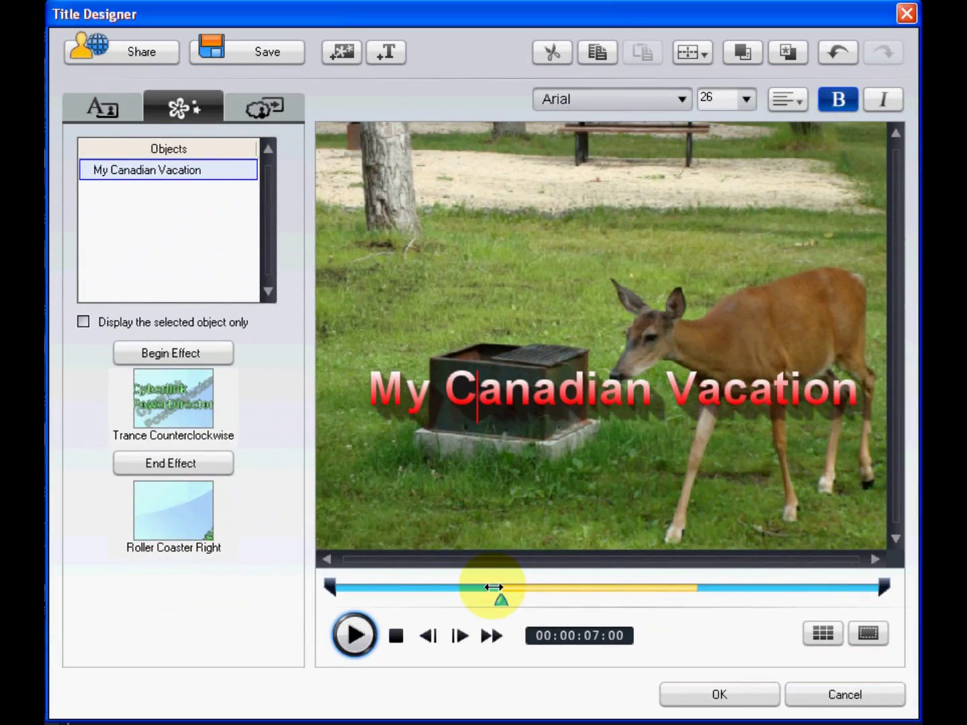
{"action": "left_click_drag", "start_coordinate": [494, 586], "coordinate": [472, 585]}
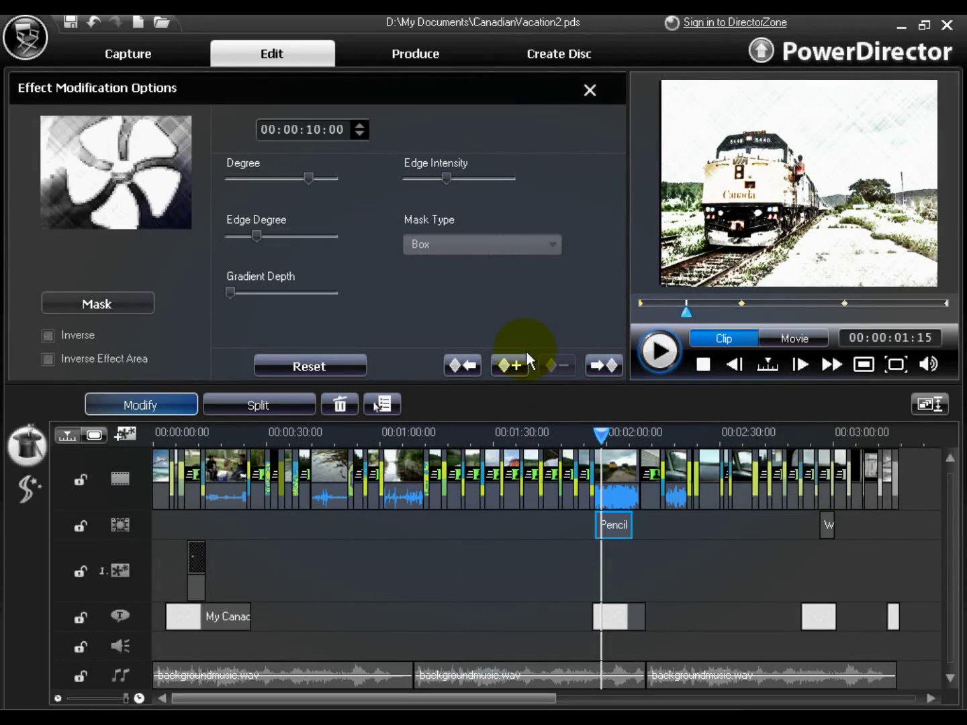
Add a Pencil effect keyframe, raise its Edge Intensity, and preview at 00:00:00:15
{"action": "left_click", "coordinate": [518, 365]}
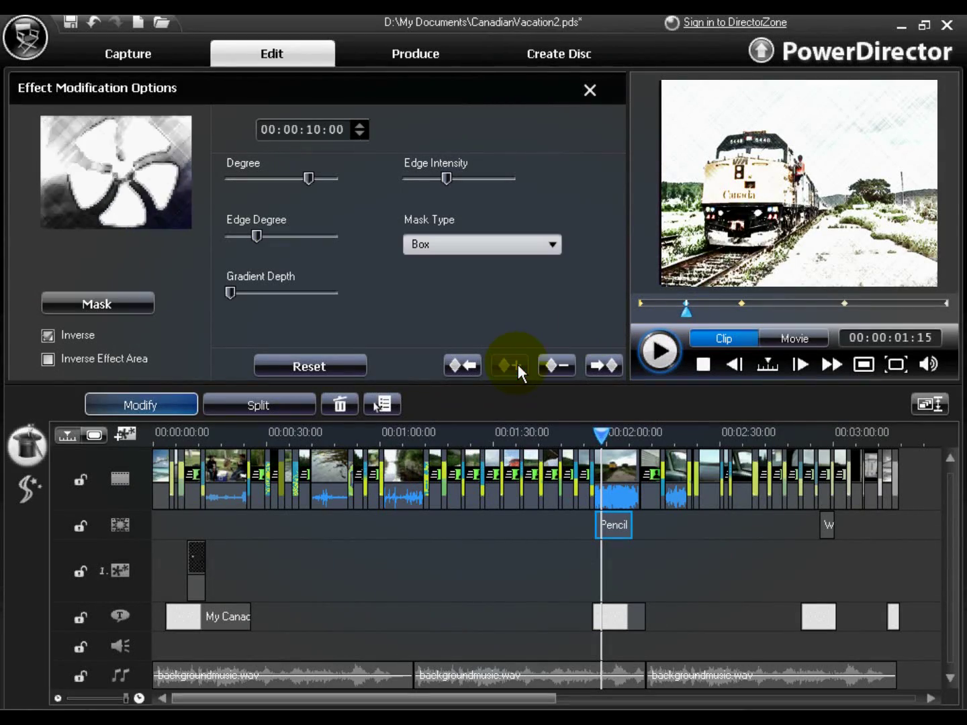
{"action": "left_click_drag", "start_coordinate": [446, 178], "coordinate": [457, 179]}
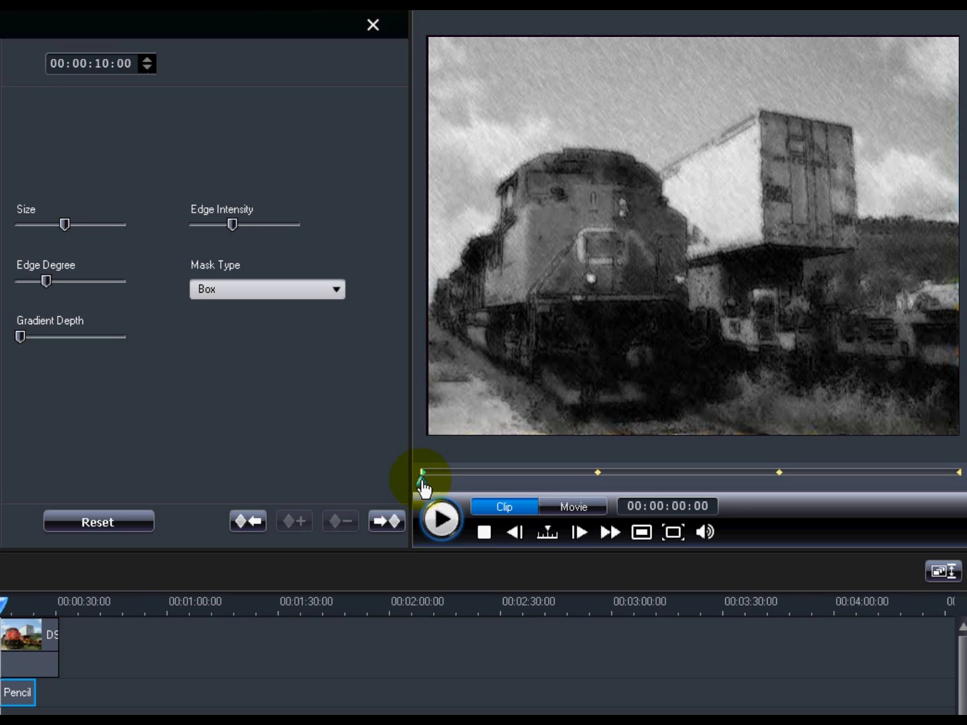
{"action": "left_click_drag", "start_coordinate": [425, 484], "coordinate": [606, 487]}
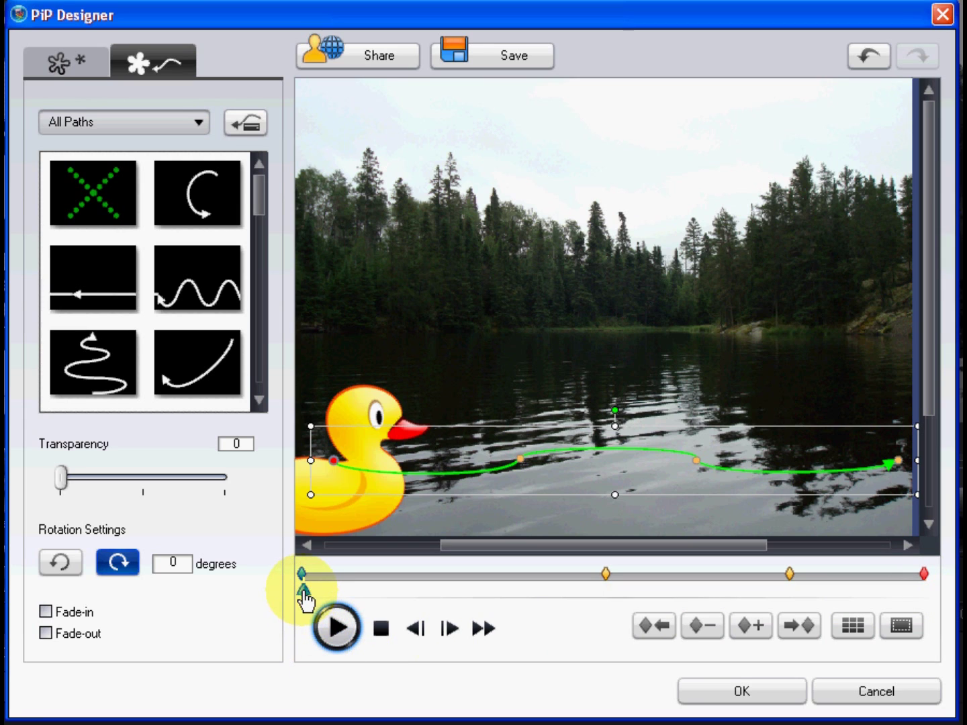
Scrub and play the rubber duck's animation along its wavy path across the lake
{"action": "left_click_drag", "start_coordinate": [303, 597], "coordinate": [408, 602]}
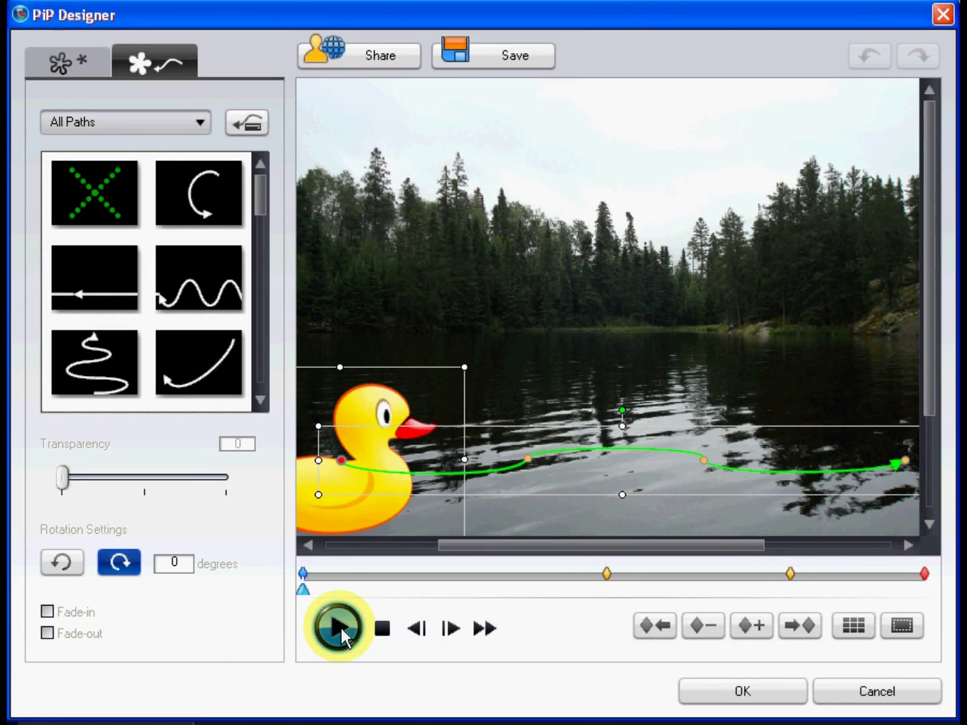
{"action": "left_click", "coordinate": [339, 628]}
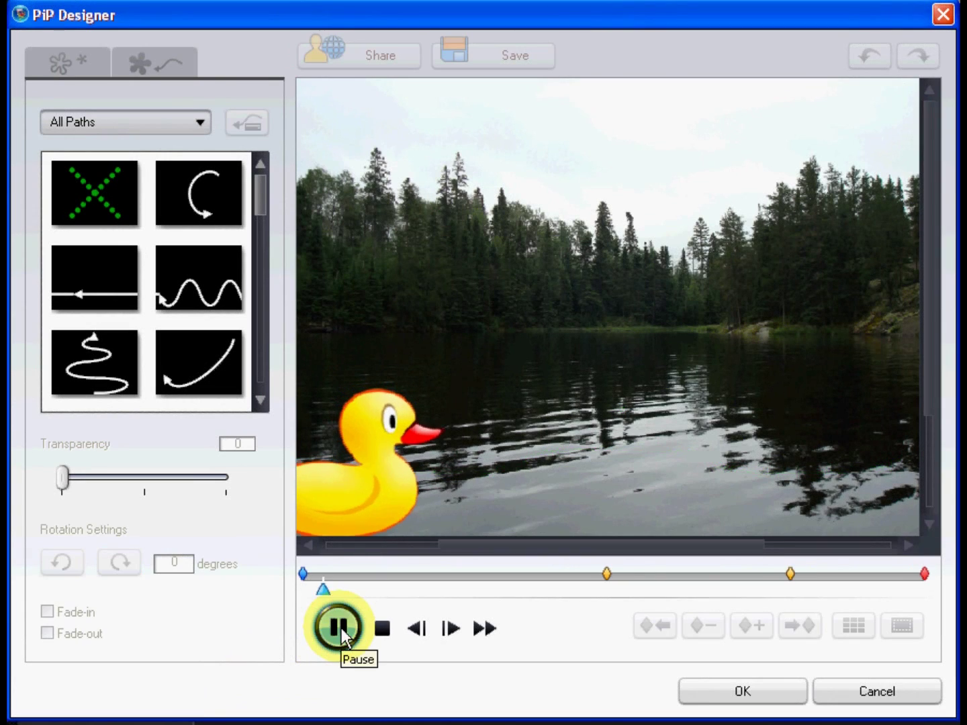
Move the duck's middle keyframe earlier in the motion and preview the result
{"action": "left_click", "coordinate": [380, 637]}
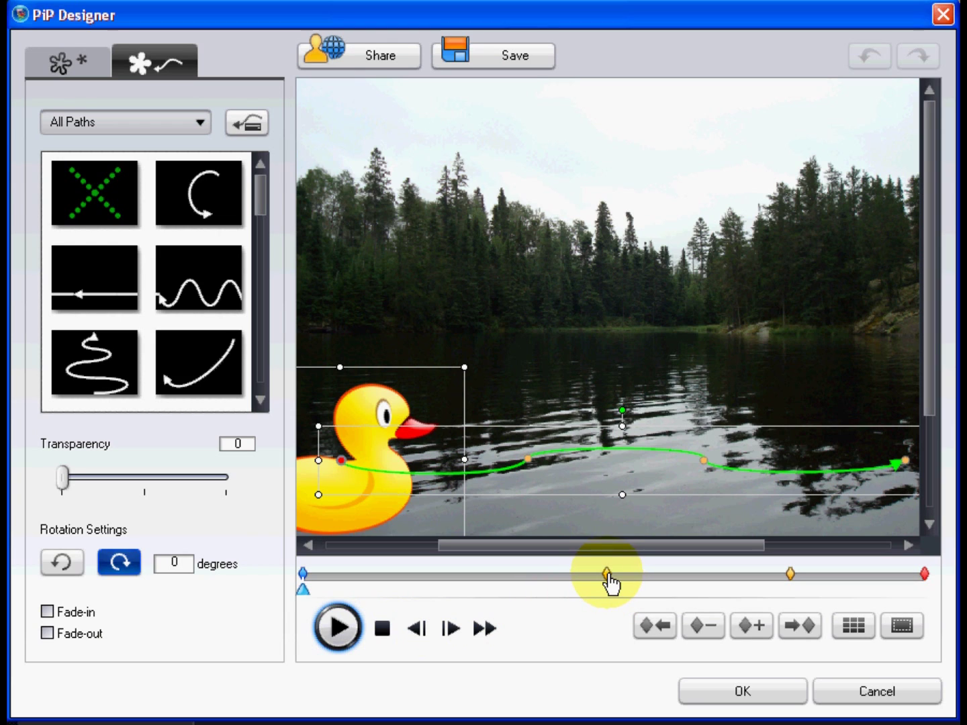
{"action": "left_click_drag", "start_coordinate": [604, 577], "coordinate": [401, 577]}
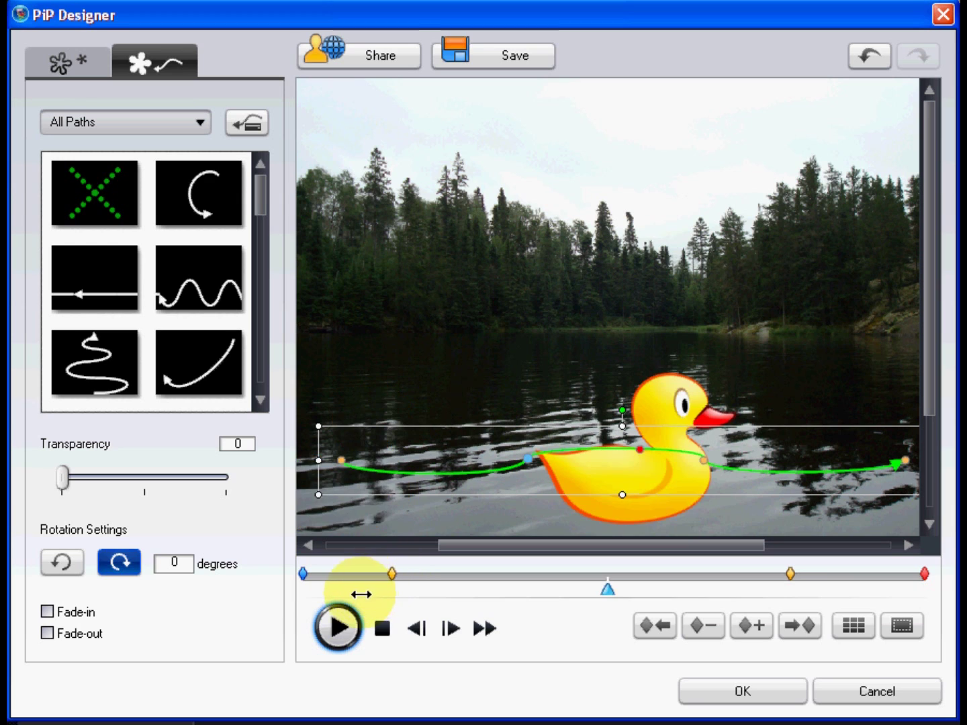
{"action": "left_click", "coordinate": [382, 629]}
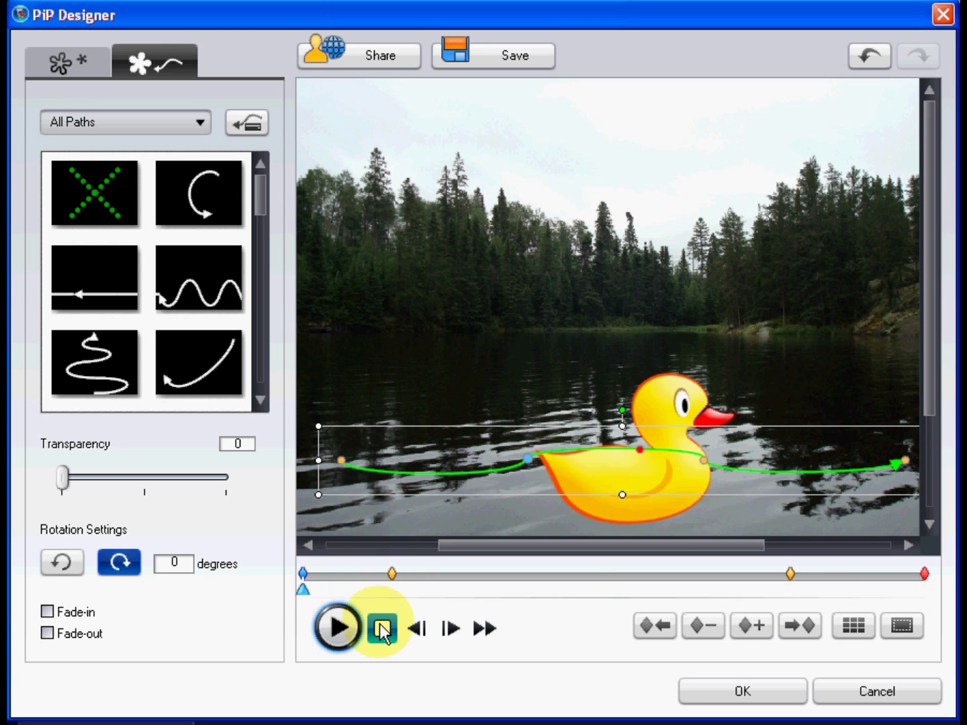
{"action": "left_click", "coordinate": [338, 632]}
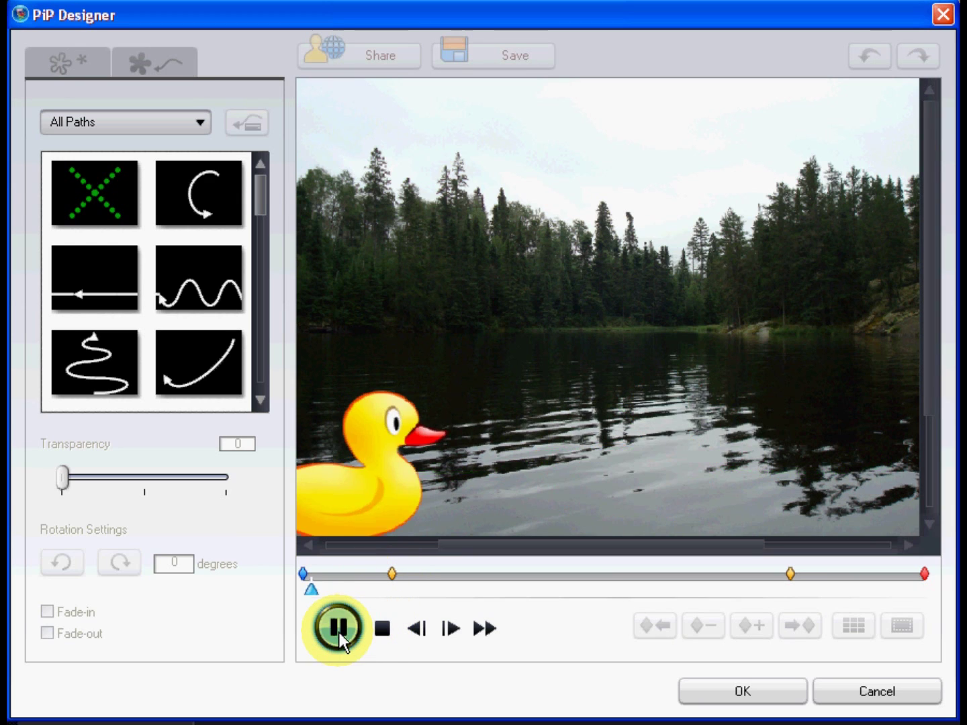
{"action": "left_click", "coordinate": [376, 633]}
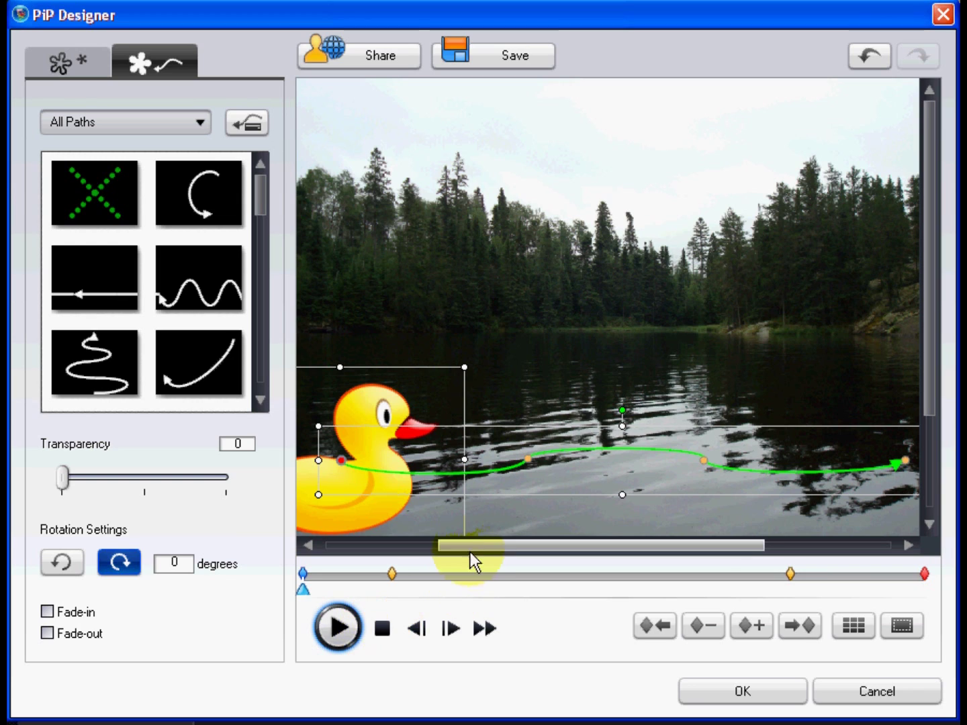
Raise the path's middle into an arch, pull the duck lower early on, and preview
{"action": "left_click_drag", "start_coordinate": [529, 464], "coordinate": [516, 368]}
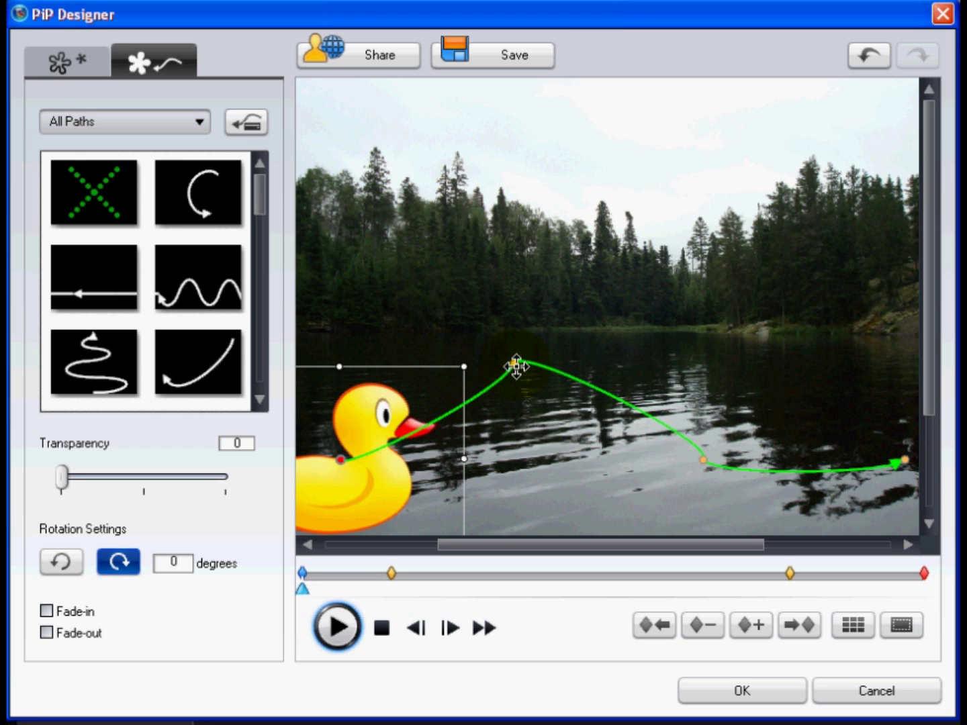
{"action": "left_click", "coordinate": [517, 365]}
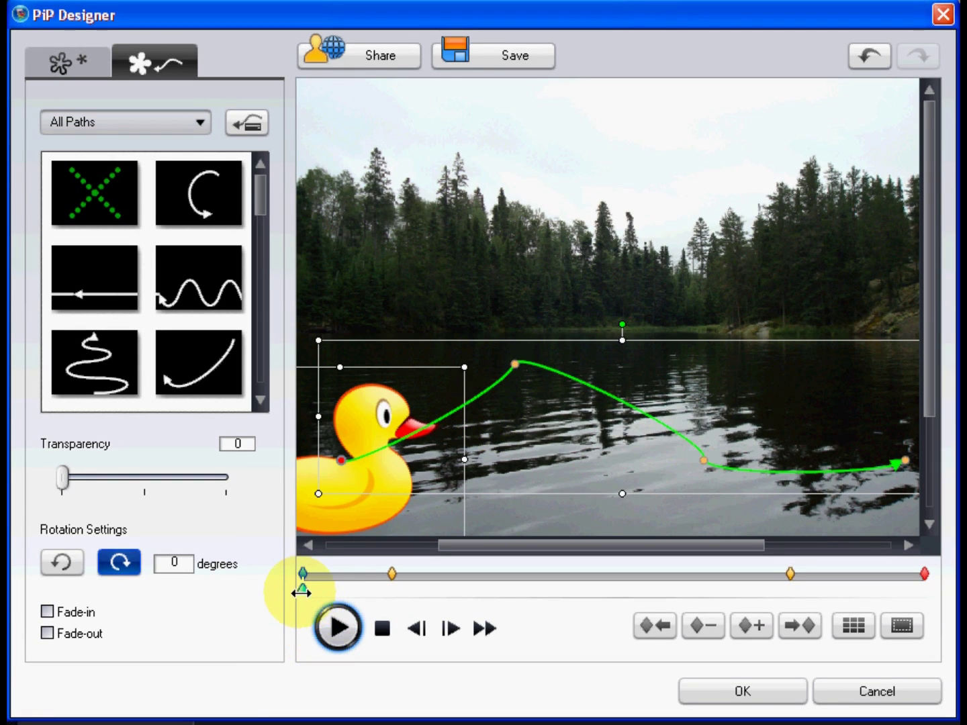
{"action": "left_click_drag", "start_coordinate": [304, 593], "coordinate": [346, 591]}
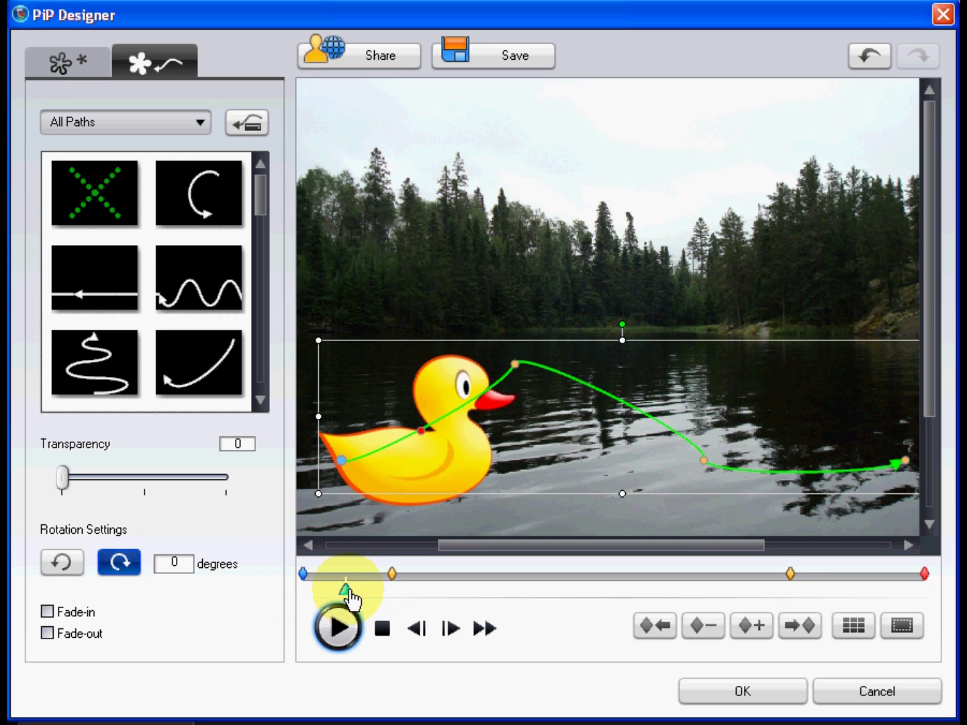
{"action": "left_click_drag", "start_coordinate": [420, 426], "coordinate": [451, 480]}
{"action": "left_click", "coordinate": [386, 632]}
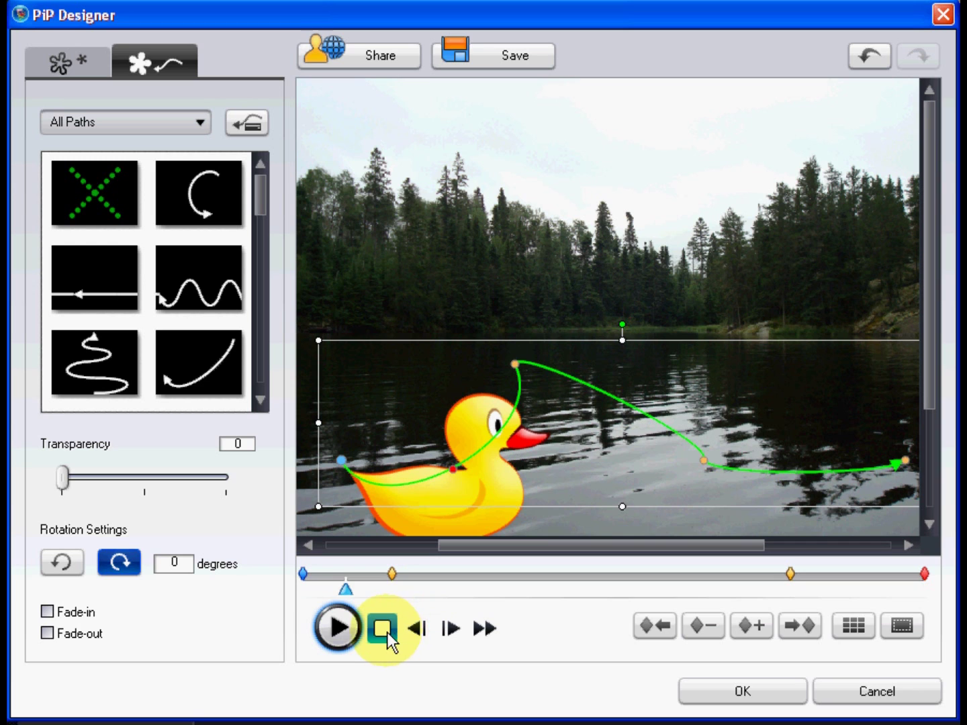
{"action": "left_click", "coordinate": [348, 634]}
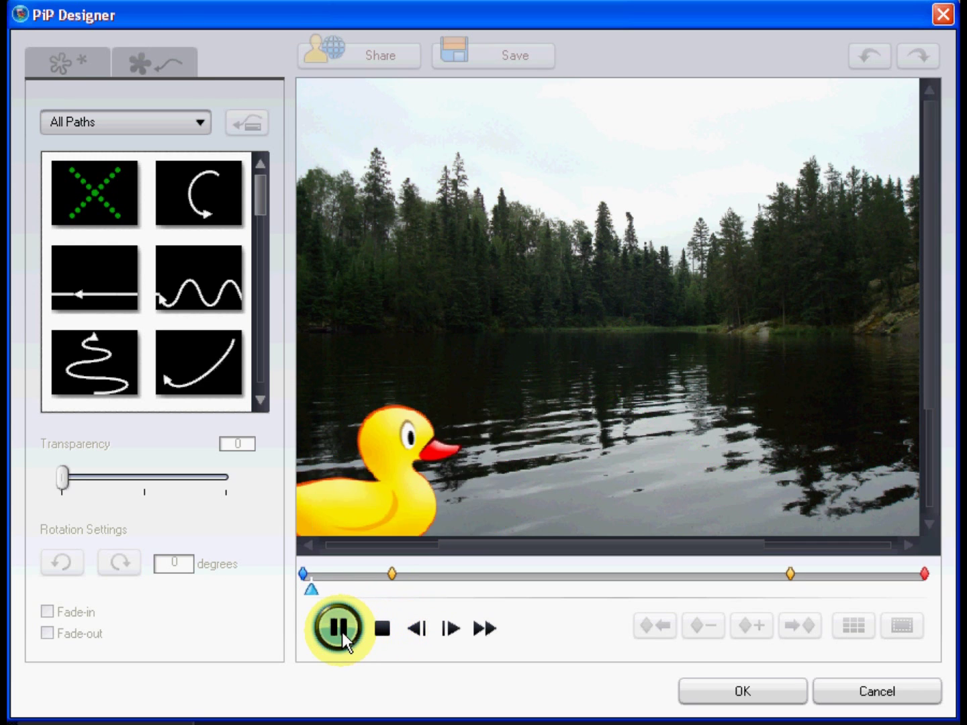
{"action": "left_click", "coordinate": [382, 629]}
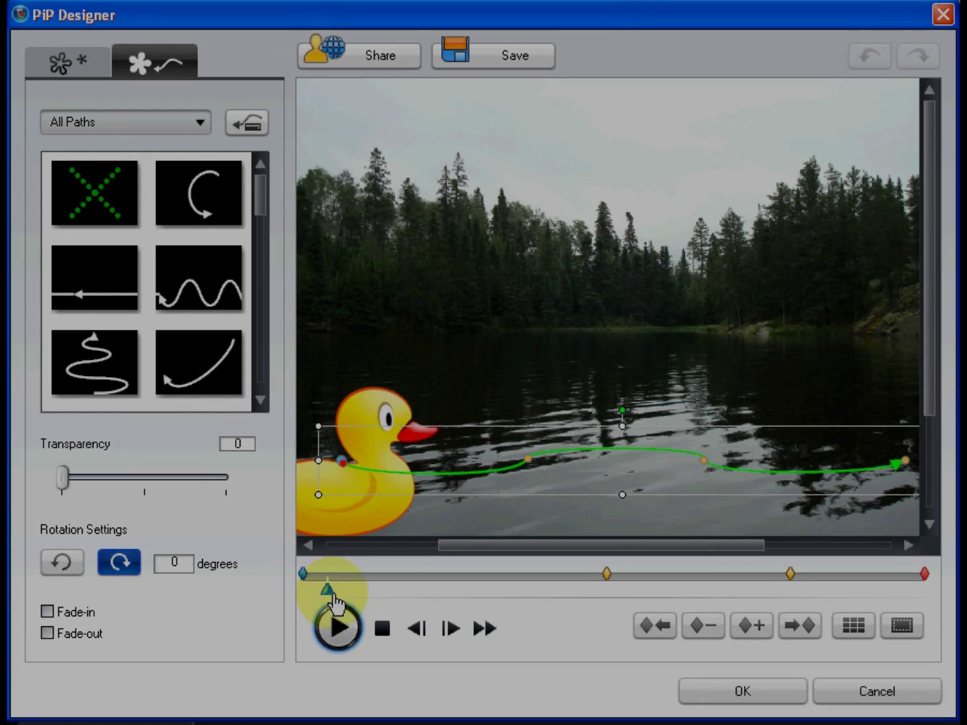
Add a keyframe later in the duck's animation and lower the duck there
{"action": "left_click_drag", "start_coordinate": [334, 596], "coordinate": [465, 596]}
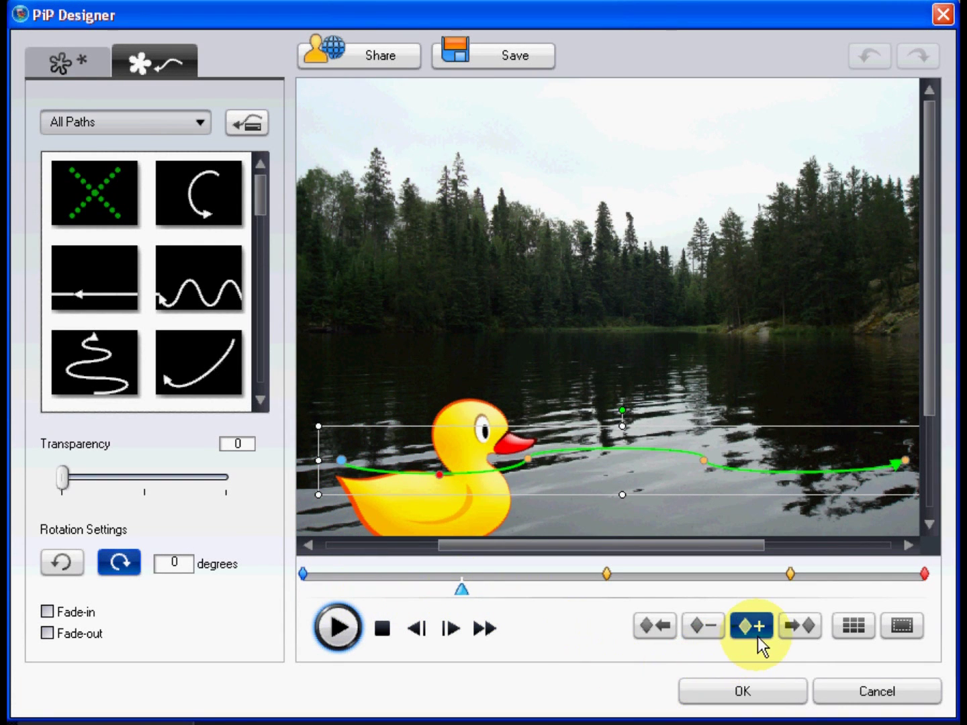
{"action": "left_click", "coordinate": [757, 639]}
{"action": "left_click_drag", "start_coordinate": [441, 475], "coordinate": [441, 496]}
{"action": "left_click", "coordinate": [452, 585]}
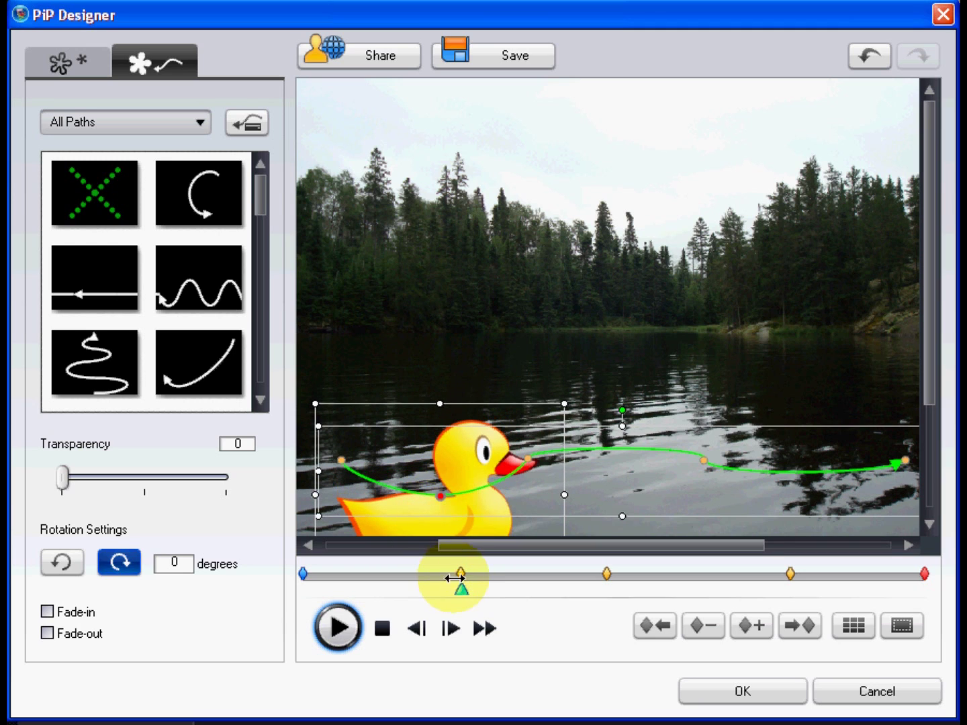
Add five more keyframes at successive points toward the end of the duck's motion
{"action": "left_click_drag", "start_coordinate": [469, 600], "coordinate": [649, 590]}
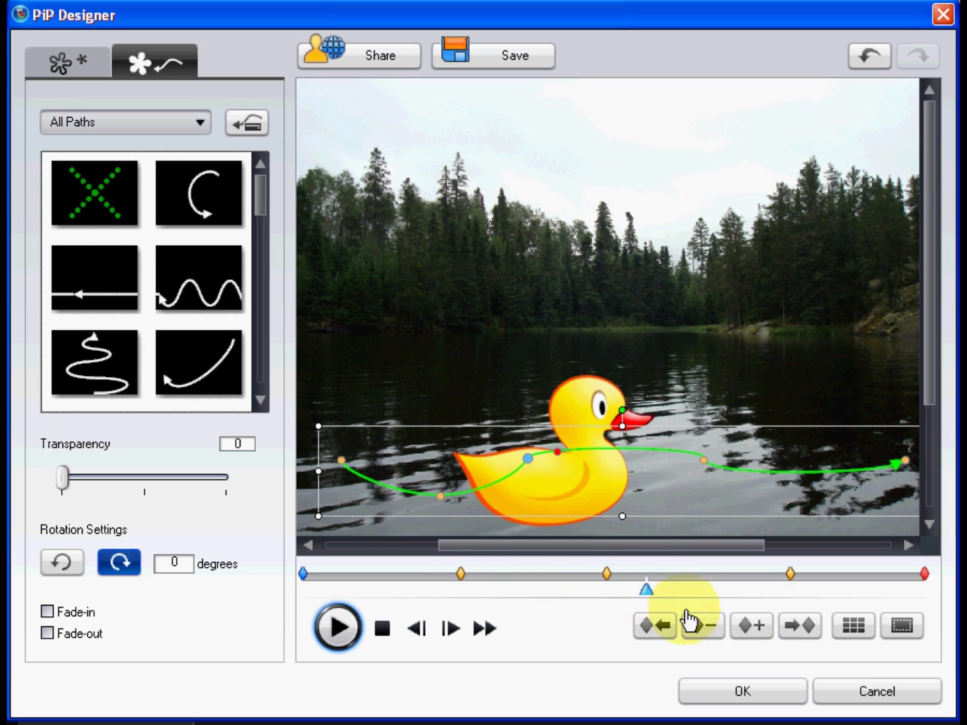
{"action": "left_click", "coordinate": [754, 637]}
{"action": "left_click_drag", "start_coordinate": [646, 600], "coordinate": [670, 600]}
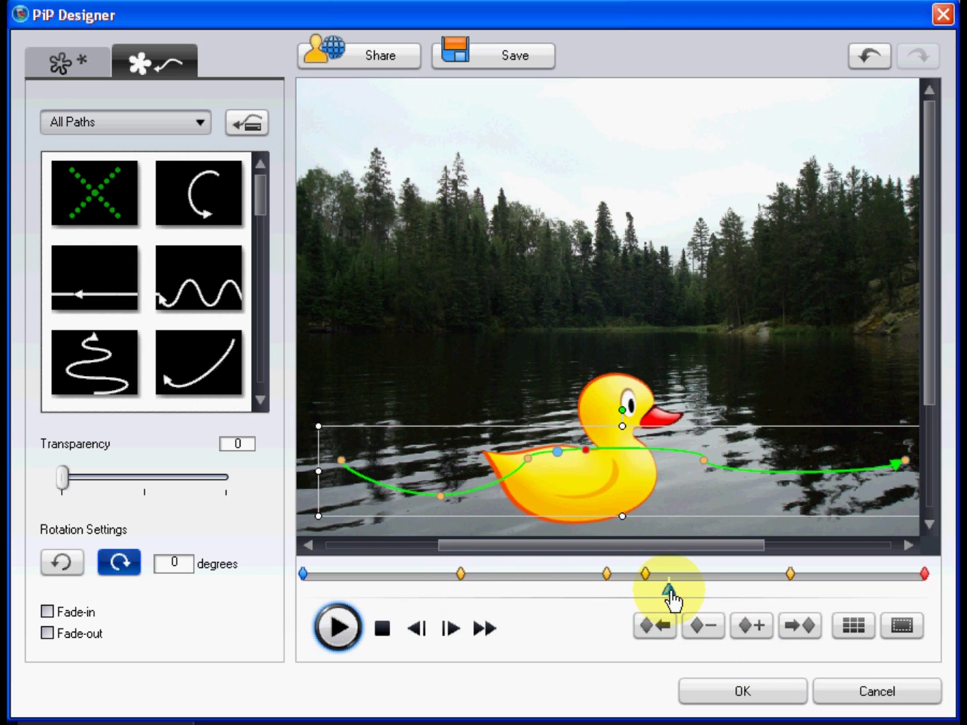
{"action": "left_click", "coordinate": [753, 637]}
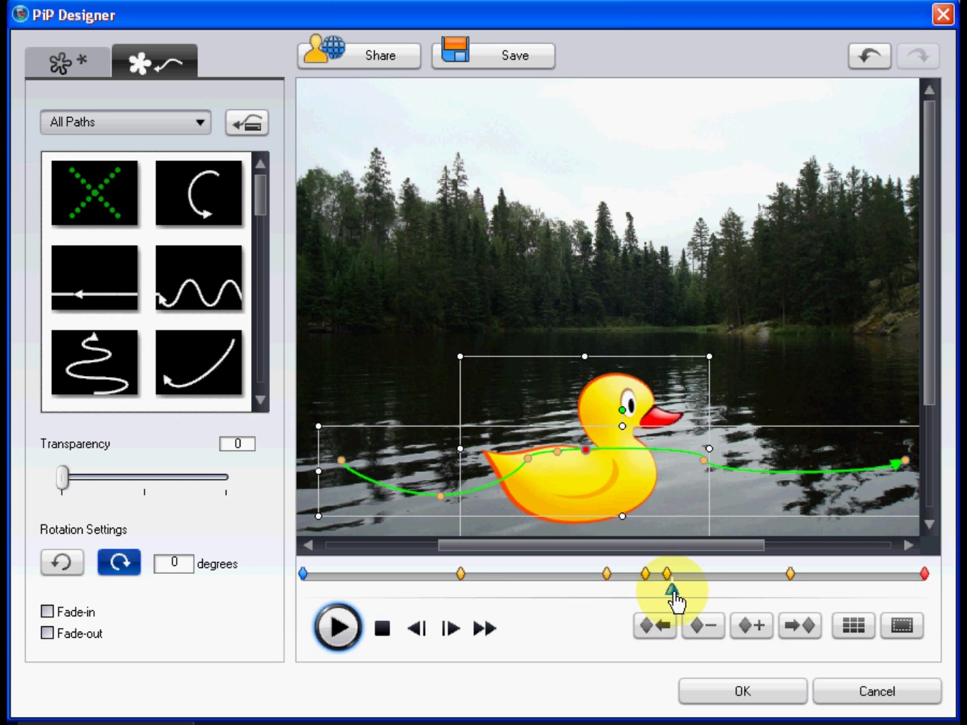
{"action": "left_click_drag", "start_coordinate": [674, 598], "coordinate": [697, 596]}
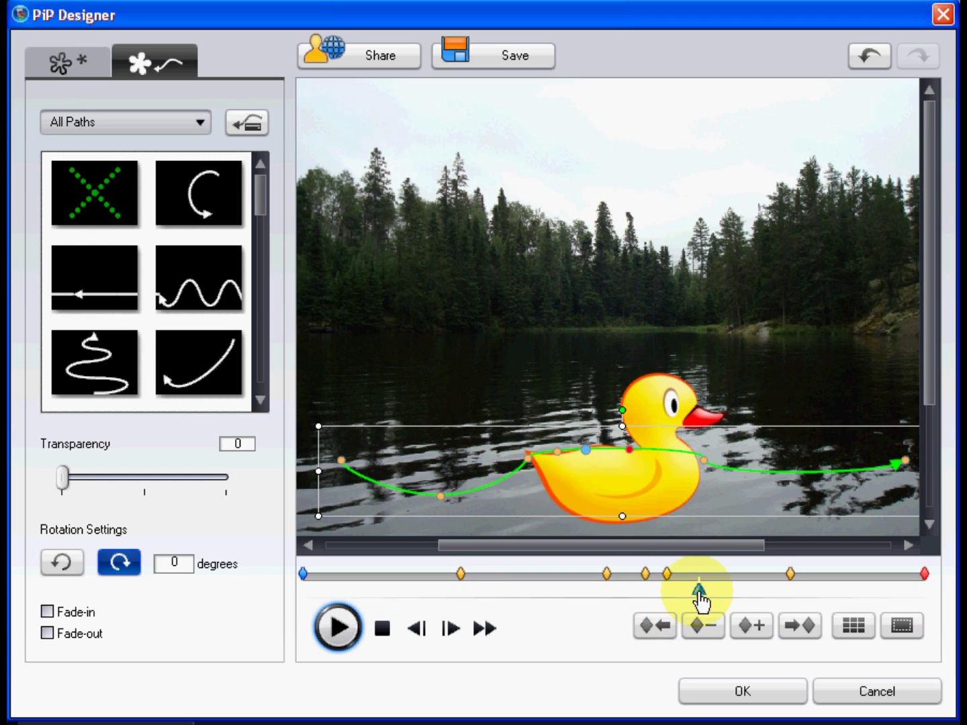
{"action": "left_click", "coordinate": [753, 637]}
{"action": "left_click_drag", "start_coordinate": [699, 596], "coordinate": [723, 599]}
{"action": "left_click", "coordinate": [755, 635]}
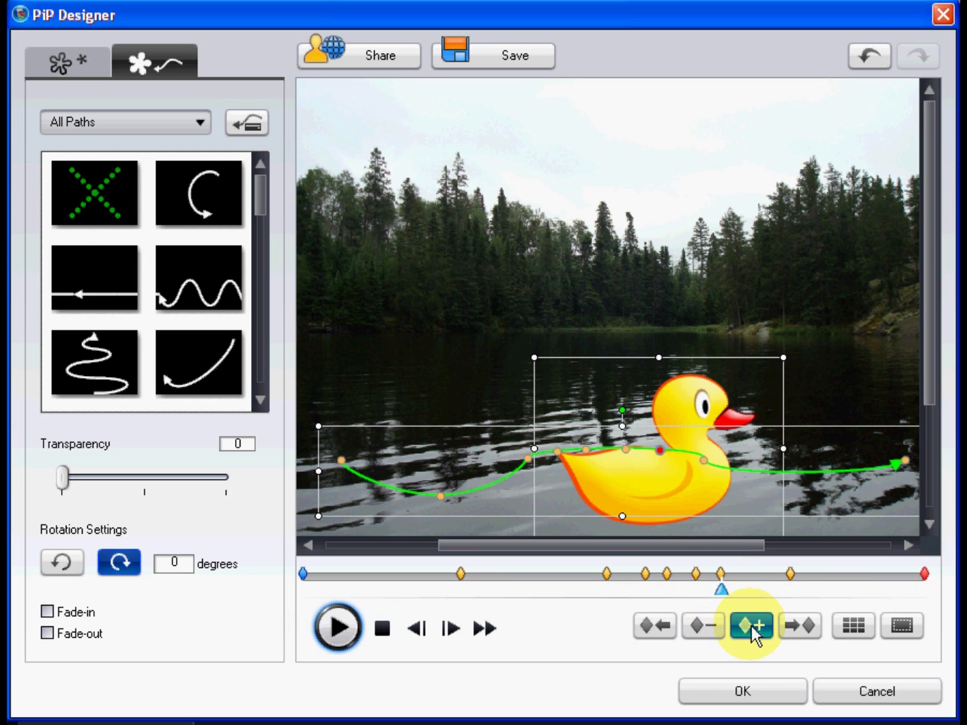
{"action": "left_click_drag", "start_coordinate": [723, 601], "coordinate": [751, 591]}
{"action": "left_click", "coordinate": [753, 631]}
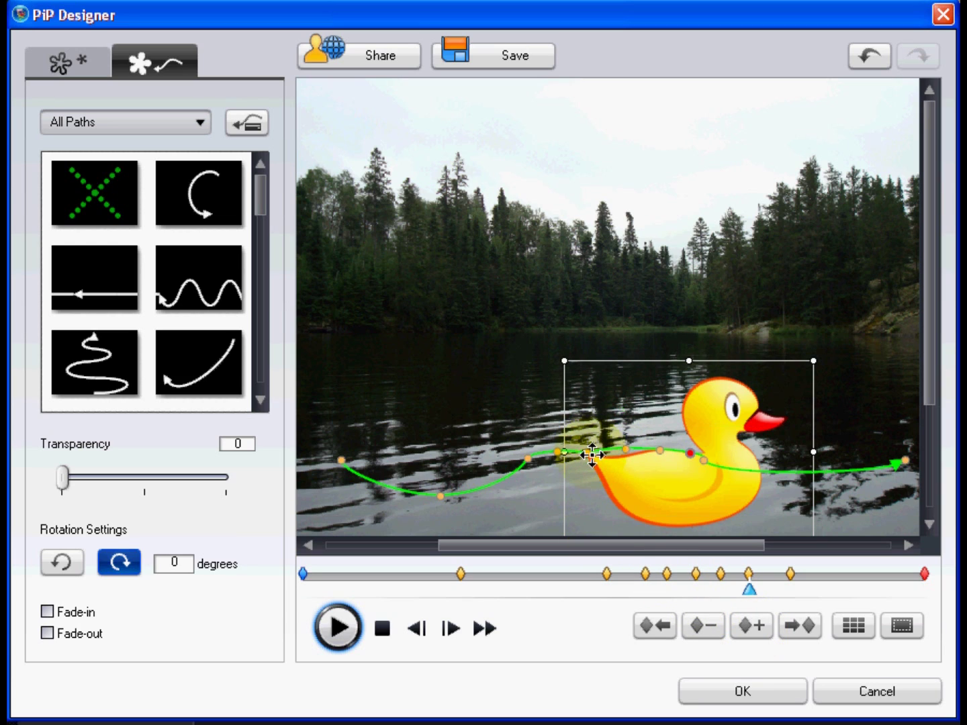
Pull a path point down for a wiggle, delete one late keyframe, and shift the first earlier
{"action": "left_click", "coordinate": [597, 482]}
{"action": "left_click_drag", "start_coordinate": [659, 456], "coordinate": [663, 487]}
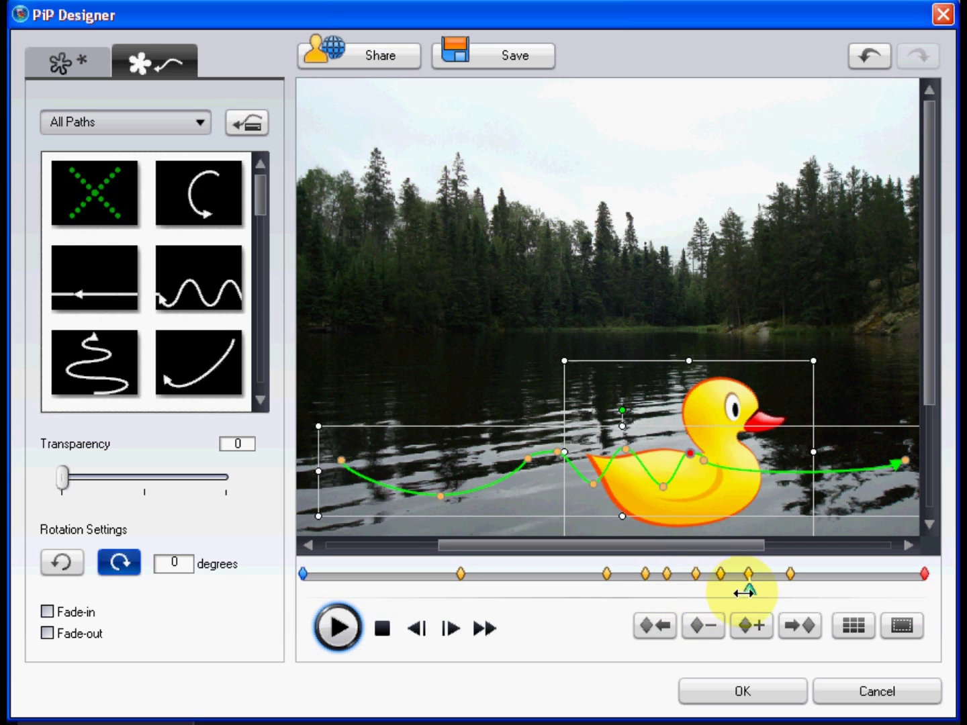
{"action": "left_click_drag", "start_coordinate": [753, 600], "coordinate": [780, 593]}
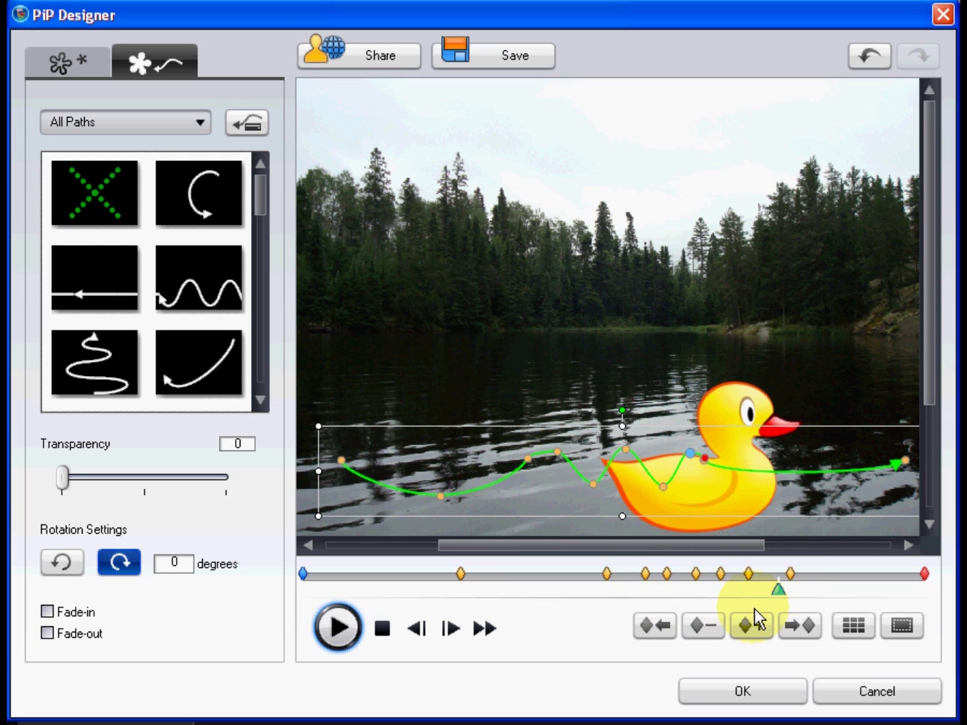
{"action": "left_click", "coordinate": [705, 626]}
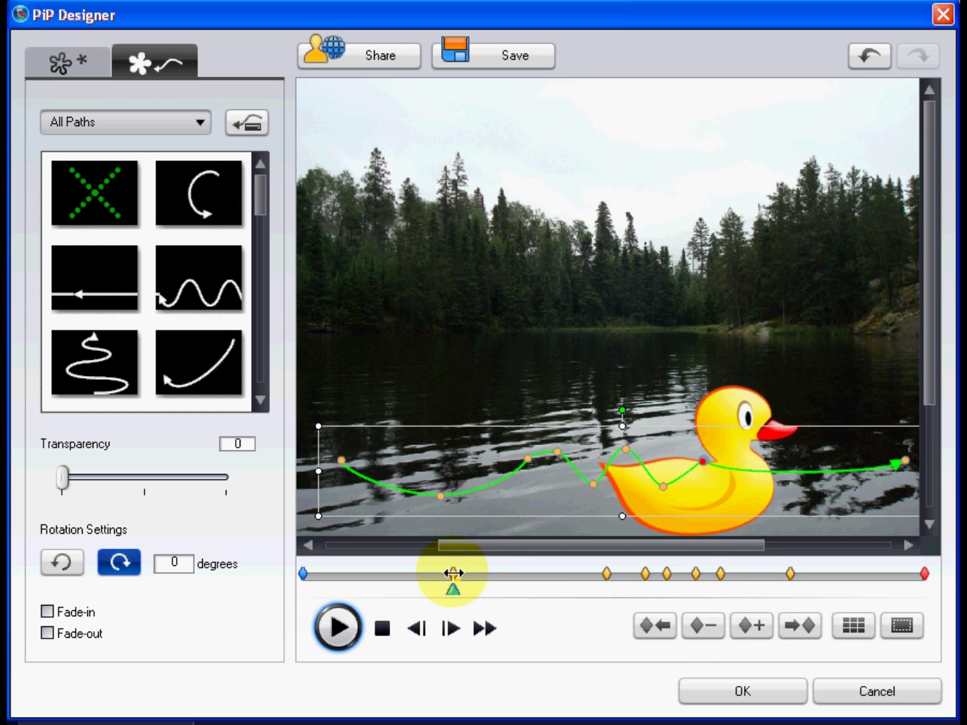
{"action": "left_click_drag", "start_coordinate": [442, 572], "coordinate": [418, 573]}
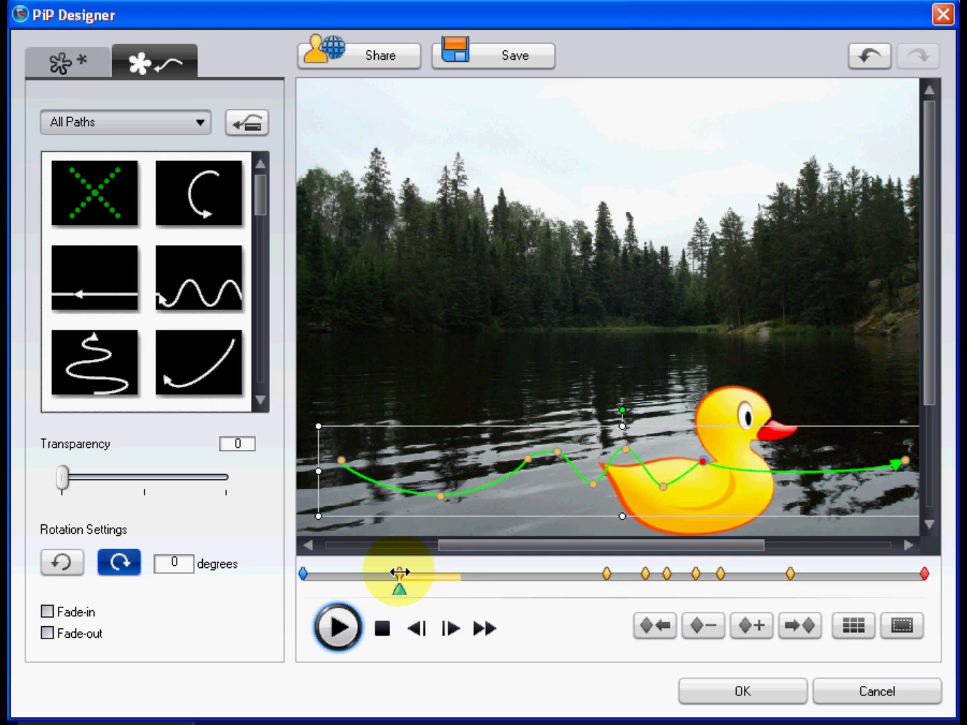